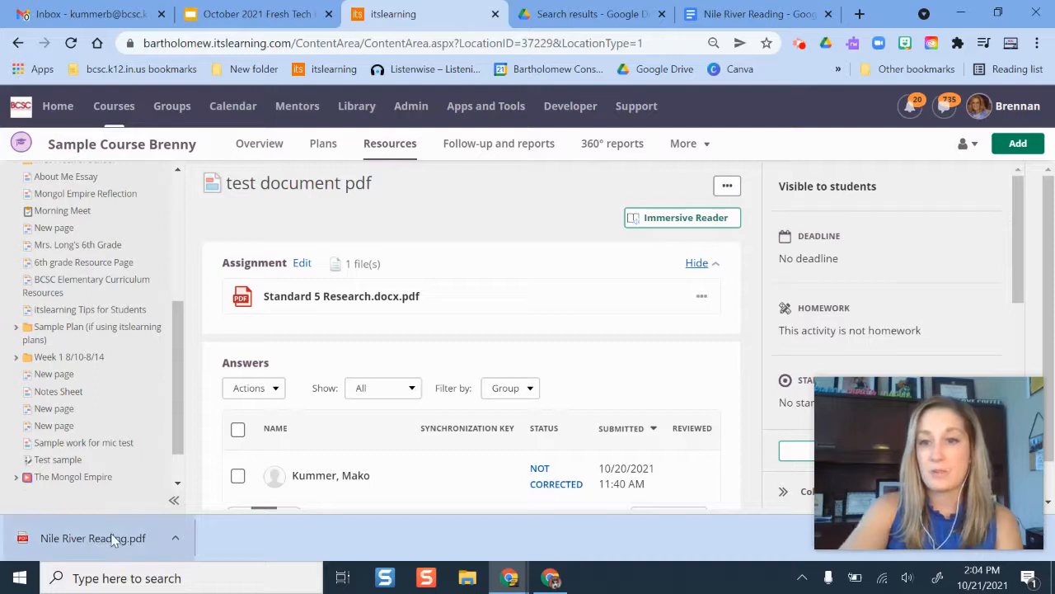
Start a new assignment in the course and title it "Nile River Reading", leaving the description blank.
{"action": "scroll", "coordinate": [451, 189], "scroll_direction": "down", "scroll_amount": 1}
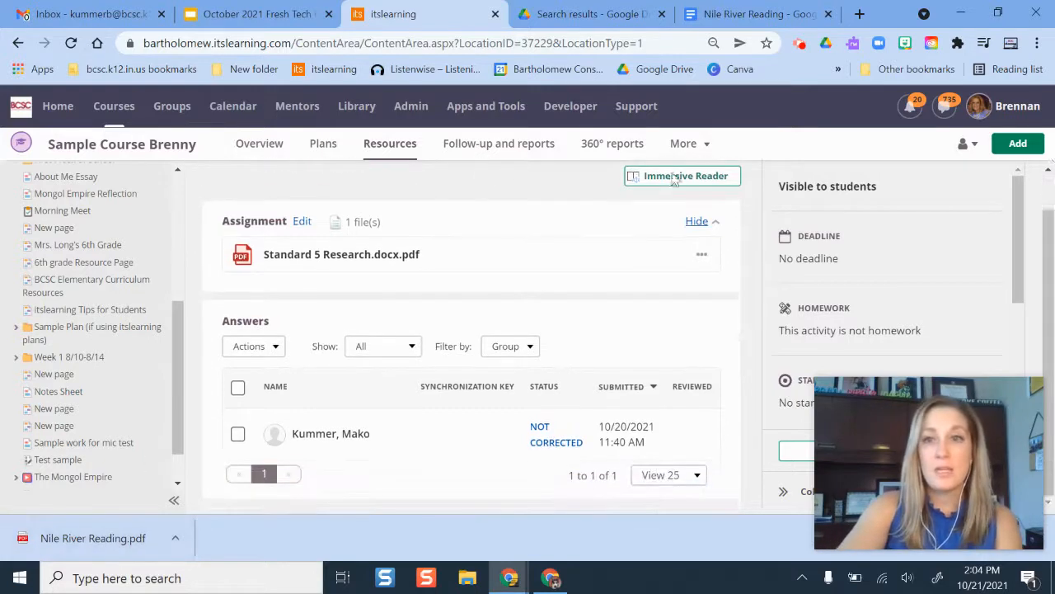
{"action": "left_click", "coordinate": [1017, 147]}
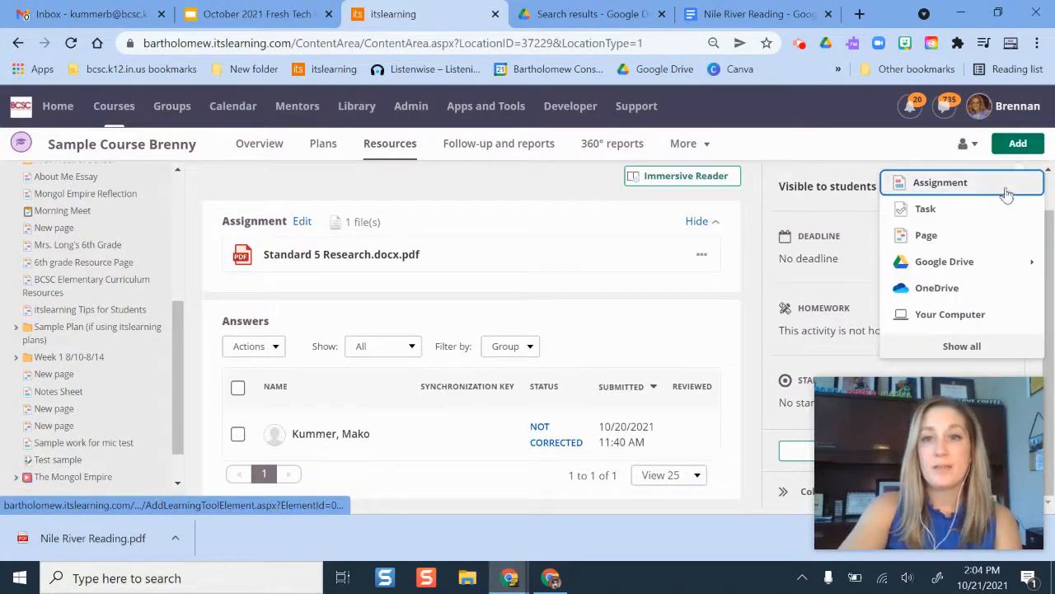
{"action": "left_click", "coordinate": [972, 183]}
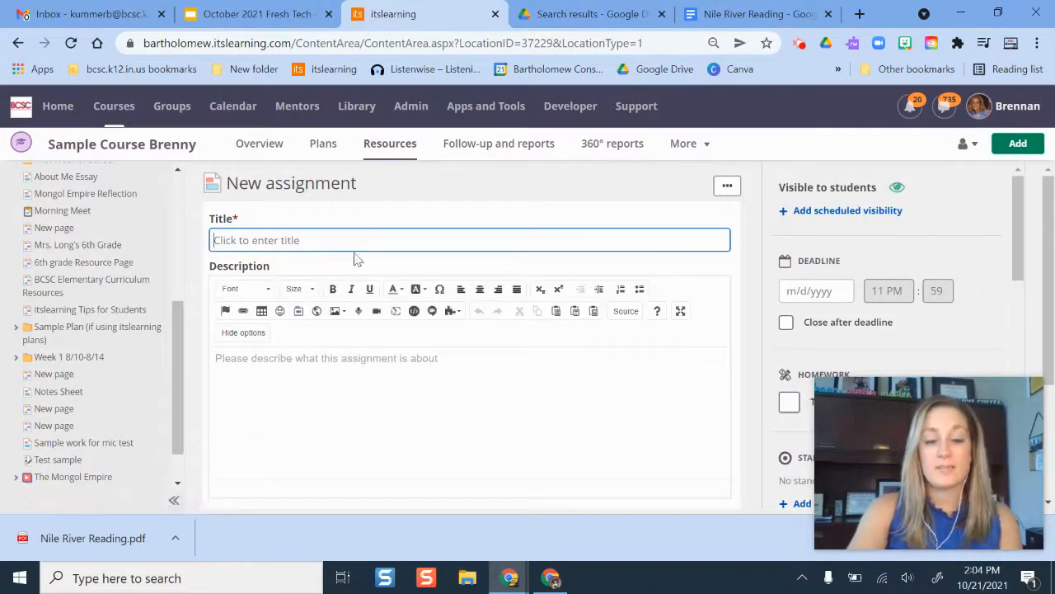
{"action": "type", "text": "Nile River Reading"}
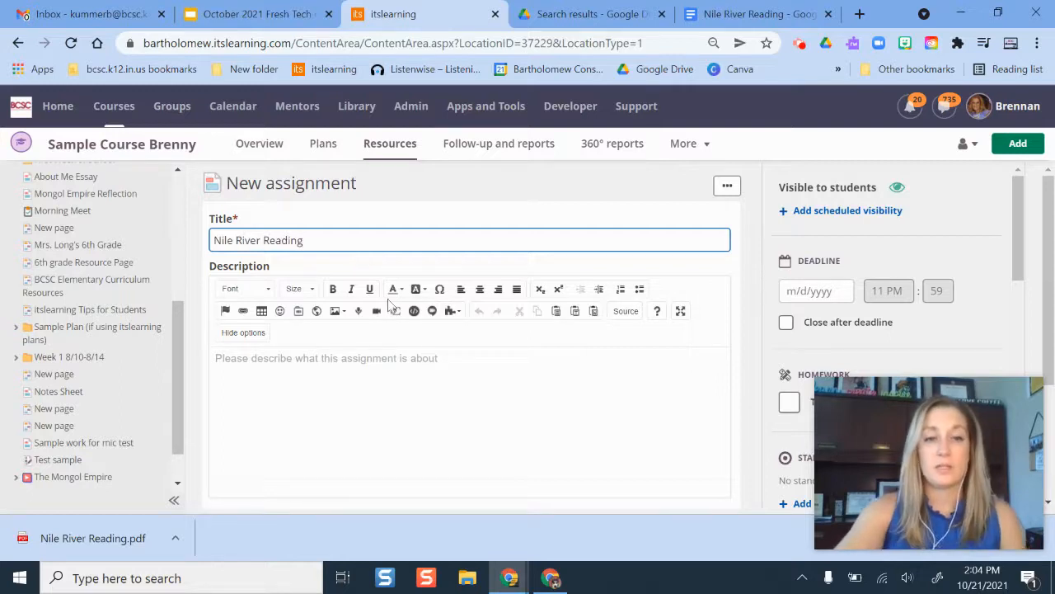
{"action": "left_click", "coordinate": [358, 400]}
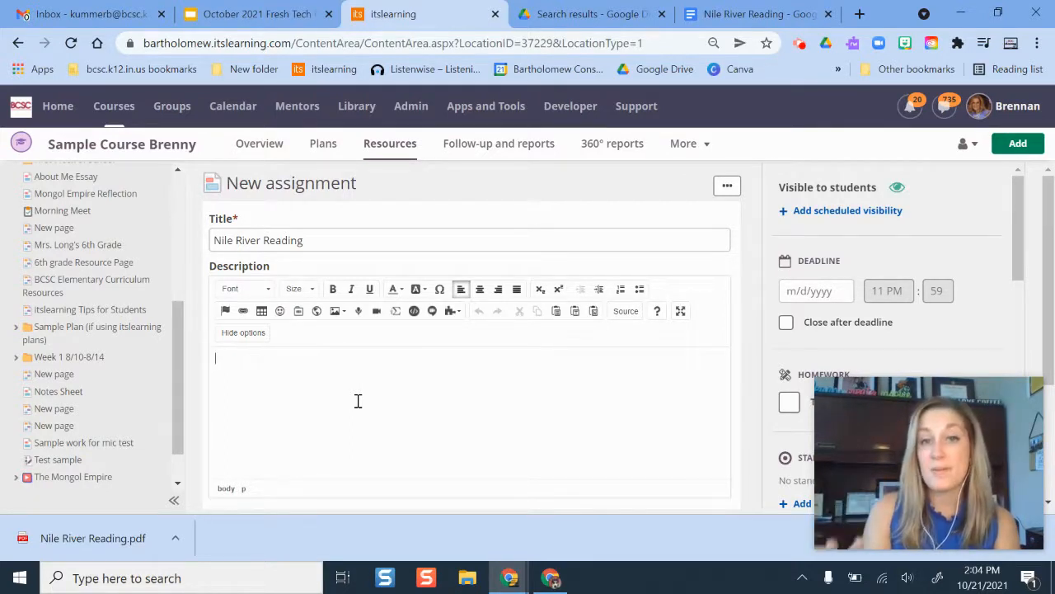
Attach the downloaded file Nile River Reading.pdf to the assignment and dismiss the browser's downloads bar.
{"action": "scroll", "coordinate": [373, 383], "scroll_direction": "down", "scroll_amount": 1}
{"action": "scroll", "coordinate": [373, 384], "scroll_direction": "down", "scroll_amount": 1}
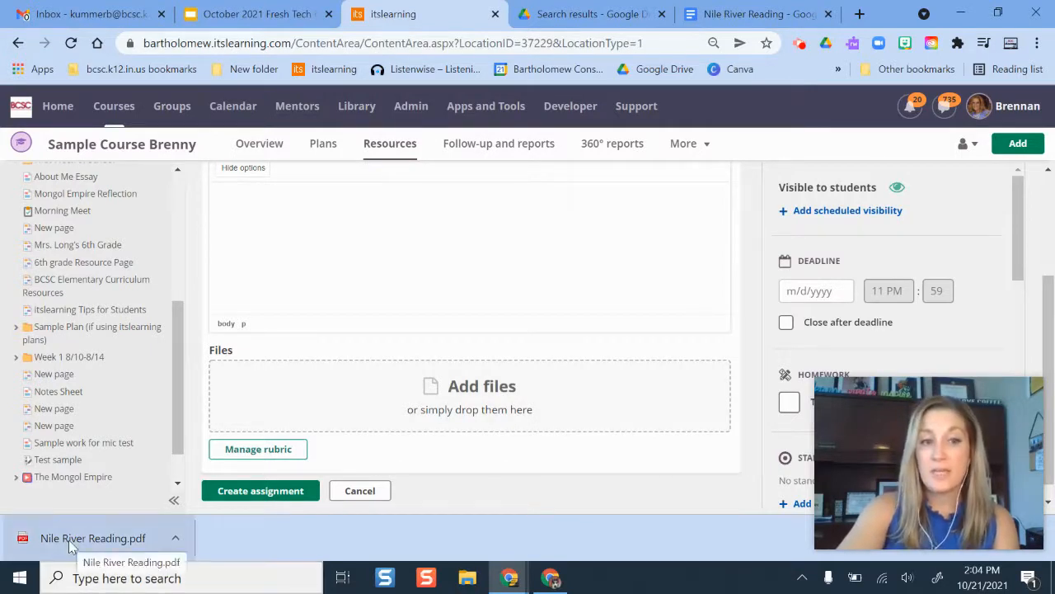
{"action": "left_click_drag", "start_coordinate": [71, 546], "coordinate": [478, 403]}
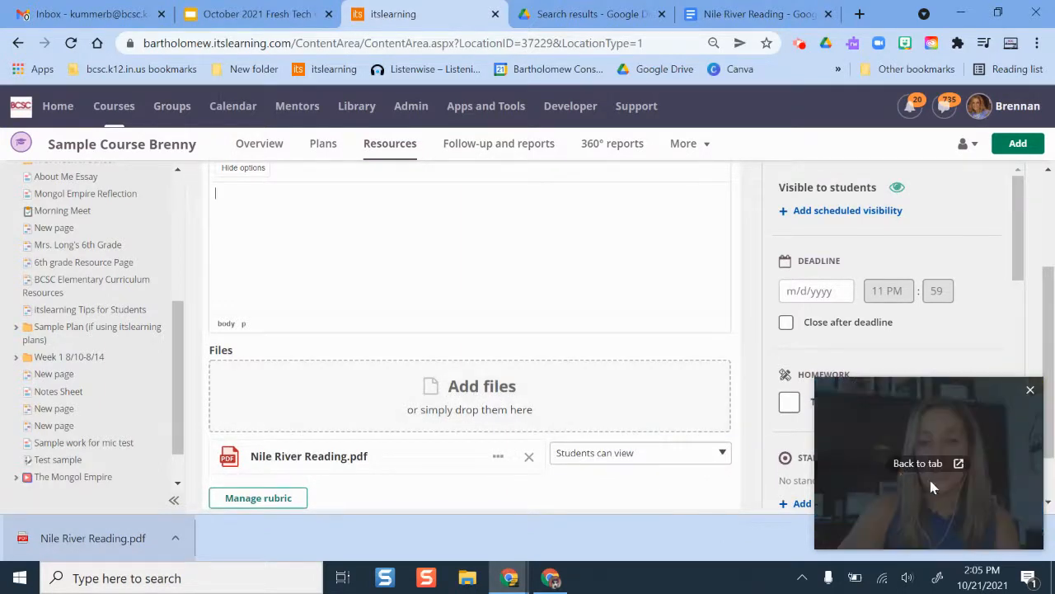
{"action": "left_click_drag", "start_coordinate": [930, 480], "coordinate": [939, 441]}
{"action": "left_click", "coordinate": [1038, 544]}
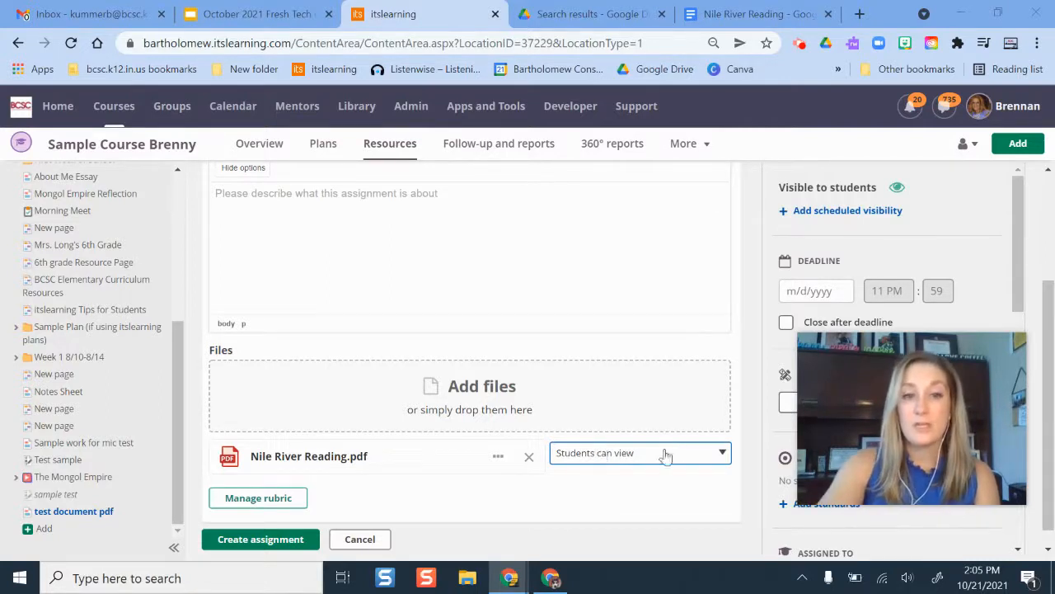
Set the attached PDF to "Make a copy for each student", create the assignment and expand its file details.
{"action": "left_click", "coordinate": [618, 457]}
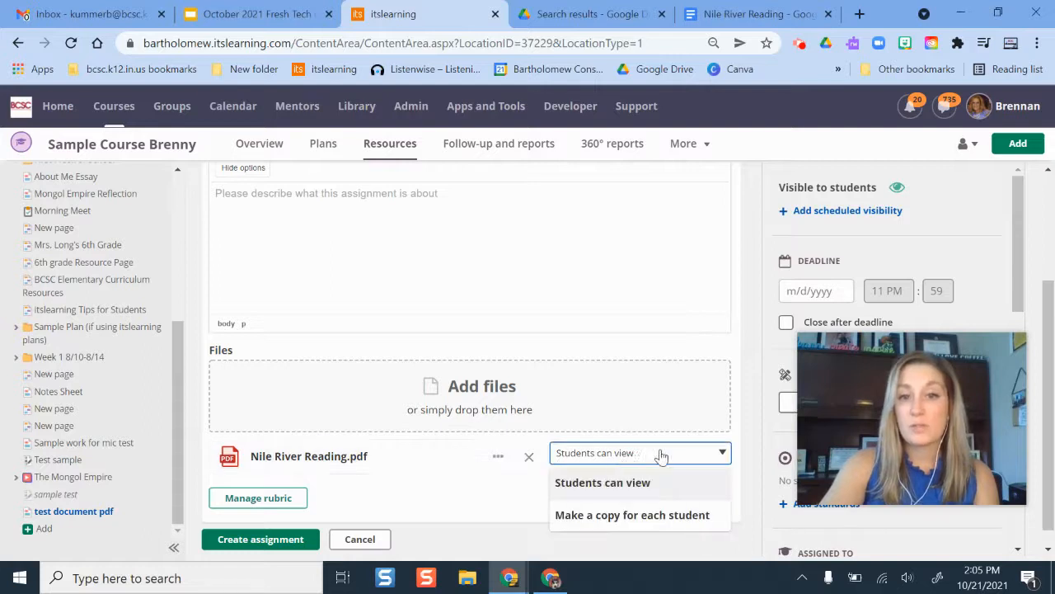
{"action": "left_click", "coordinate": [664, 517]}
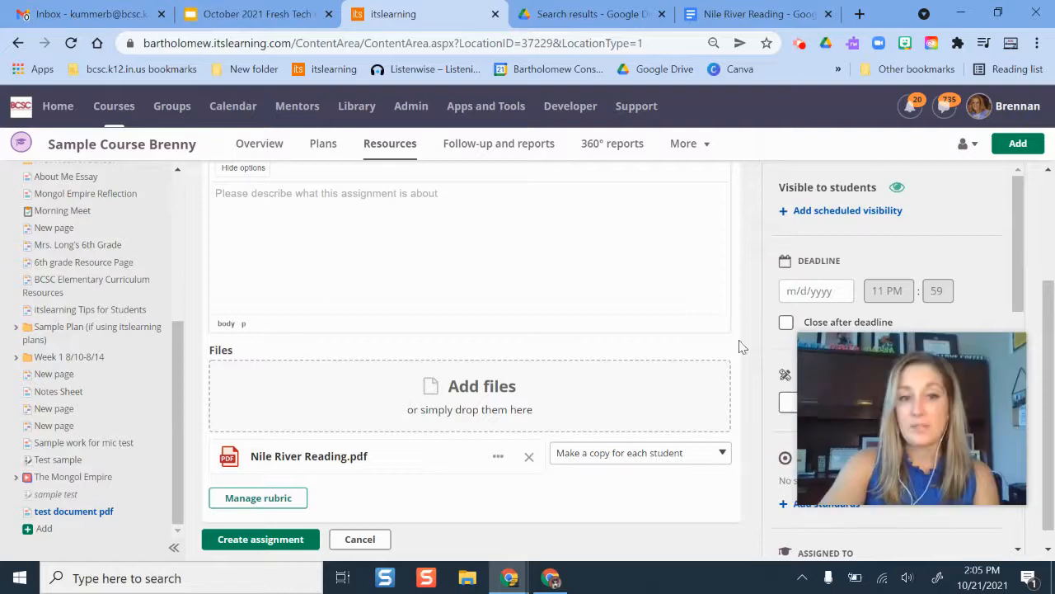
{"action": "scroll", "coordinate": [412, 447], "scroll_direction": "down", "scroll_amount": 1}
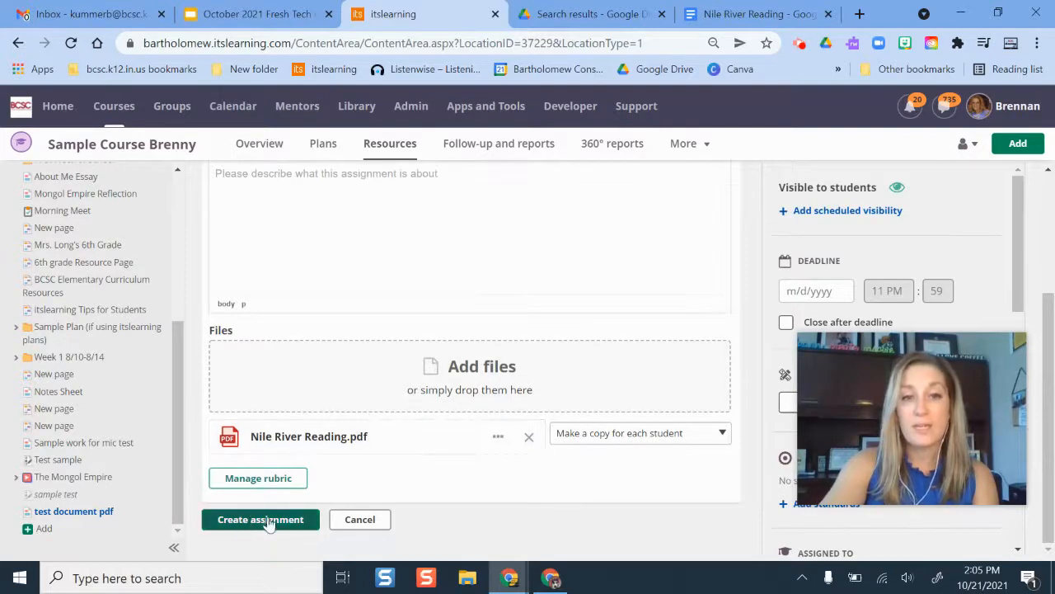
{"action": "left_click", "coordinate": [260, 516]}
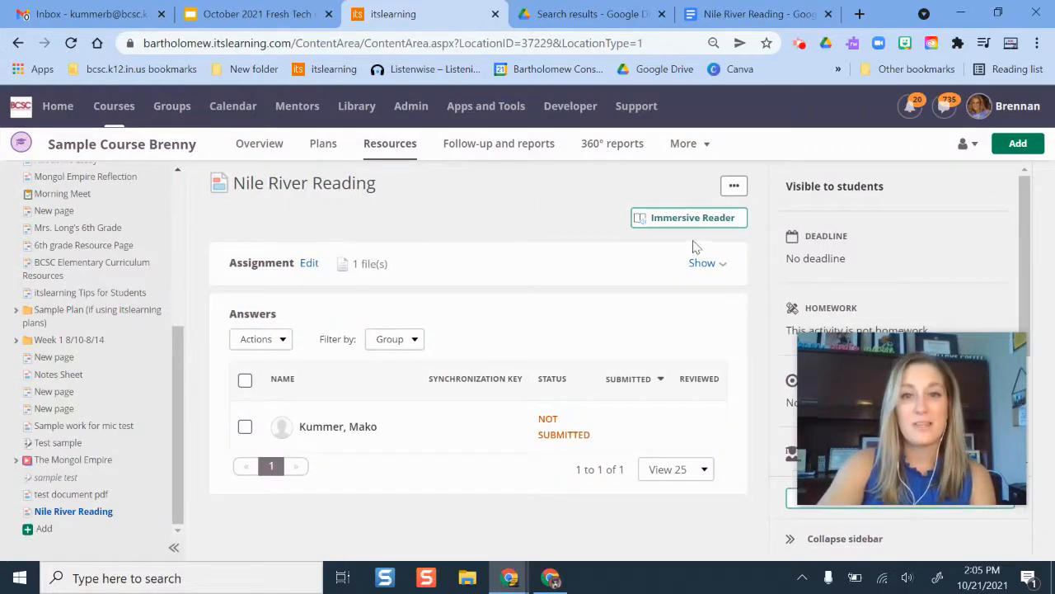
{"action": "left_click", "coordinate": [701, 264]}
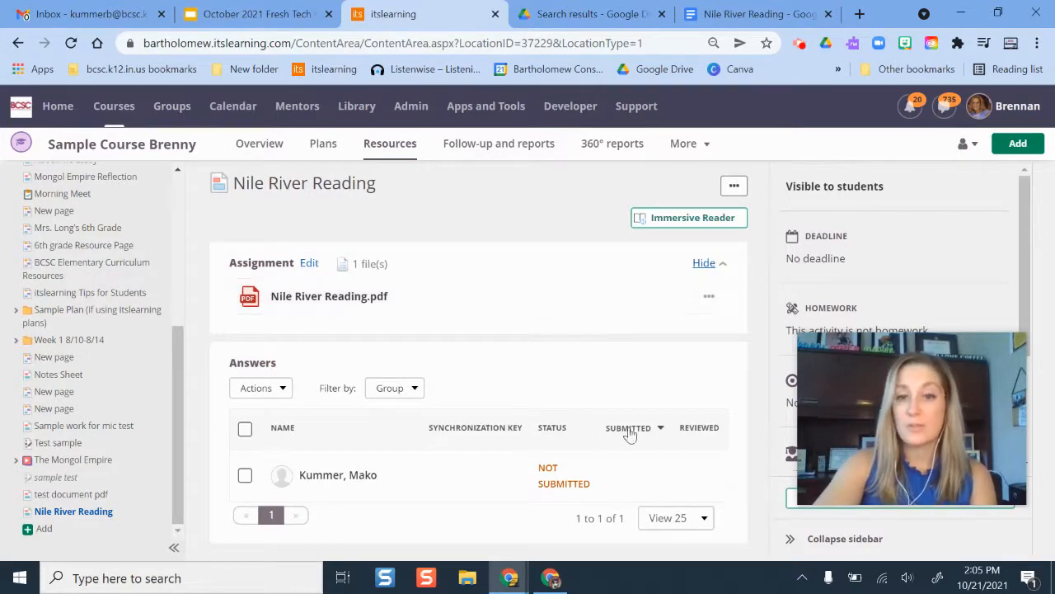
Switch to the student account's browser window and open the resources of Sample Course Brenny.
{"action": "left_click", "coordinate": [552, 581]}
{"action": "left_click", "coordinate": [116, 107]}
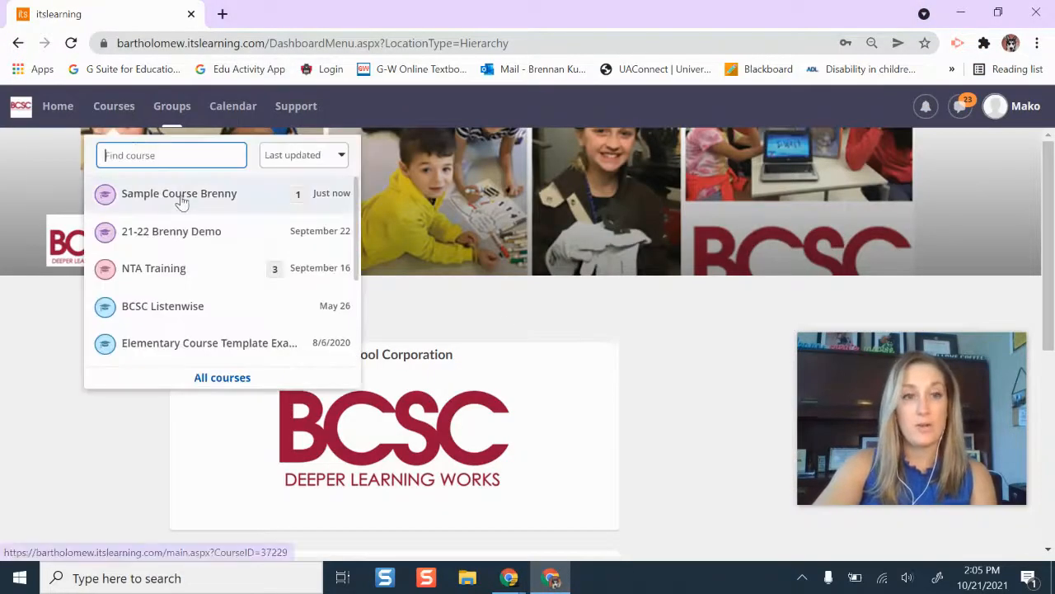
{"action": "left_click", "coordinate": [178, 195]}
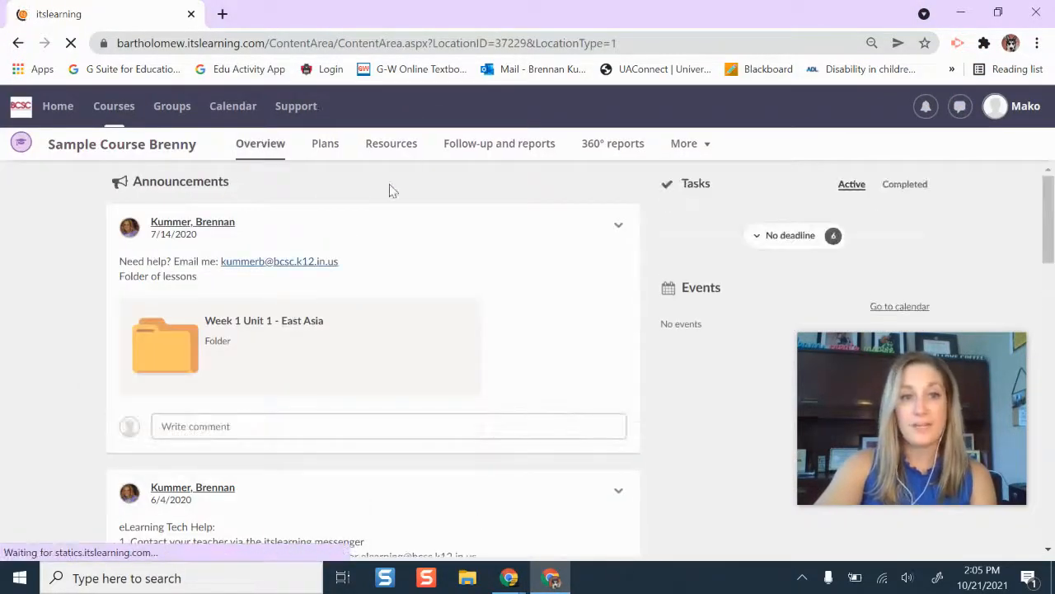
{"action": "left_click", "coordinate": [391, 144]}
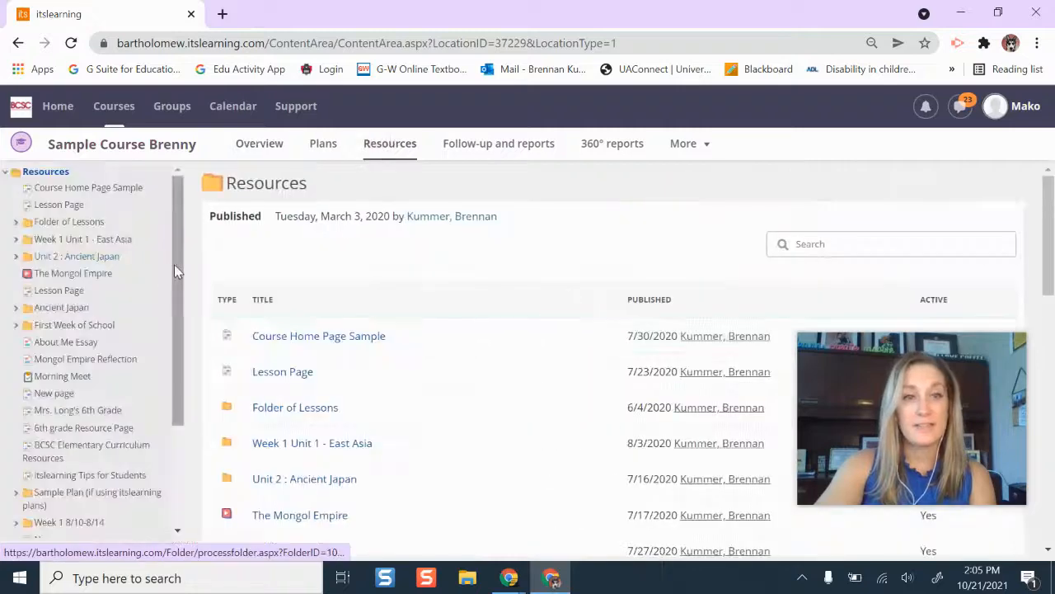
Open the Nile River Reading assignment as the student, collapse the resource tree and start answering the assignment.
{"action": "scroll", "coordinate": [141, 469], "scroll_direction": "down", "scroll_amount": 3}
{"action": "left_click", "coordinate": [66, 527]}
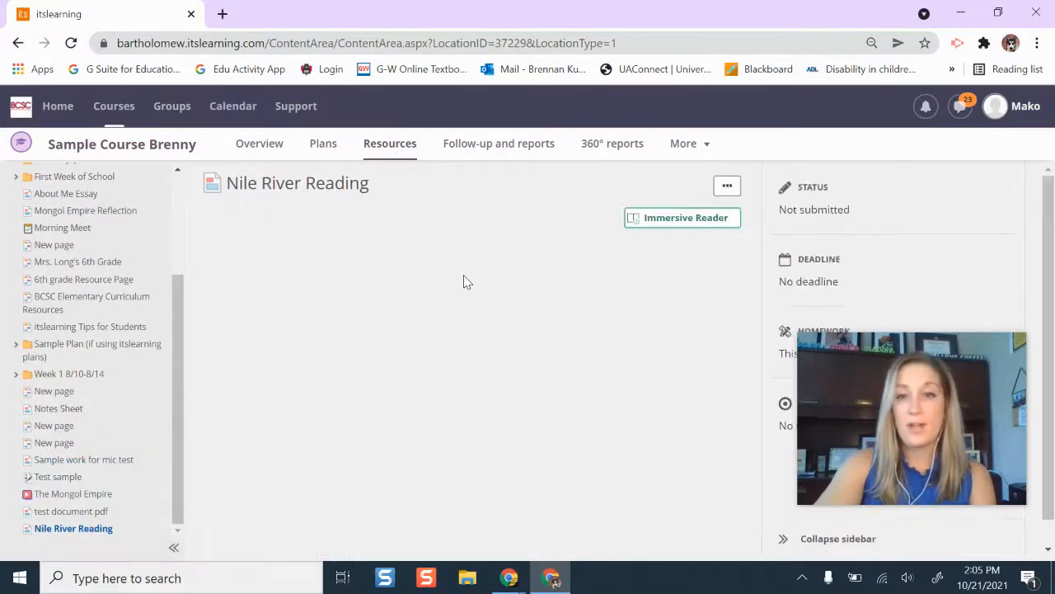
{"action": "left_click", "coordinate": [174, 548]}
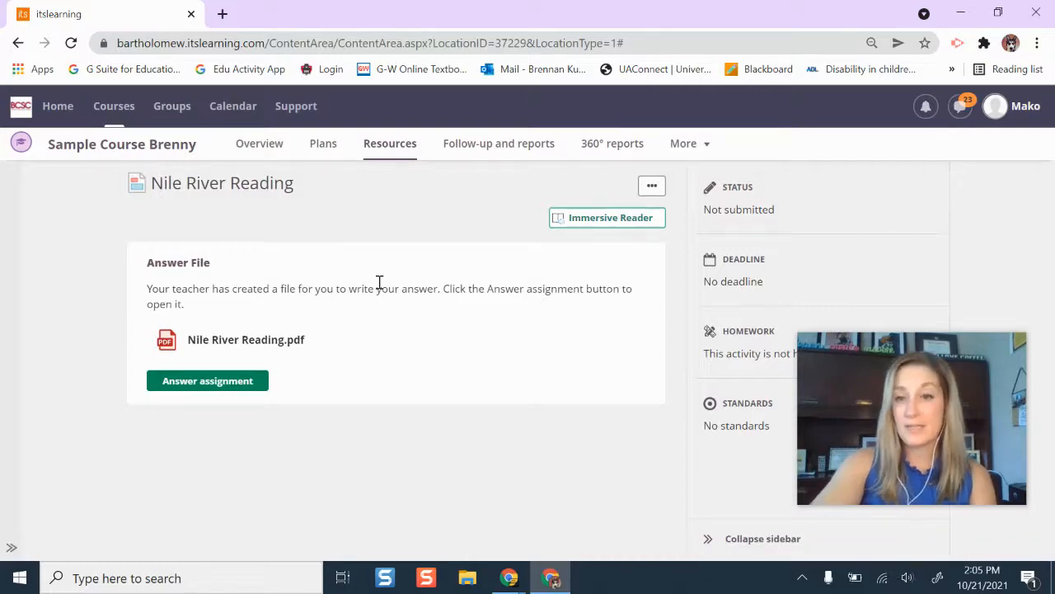
{"action": "left_click", "coordinate": [224, 383]}
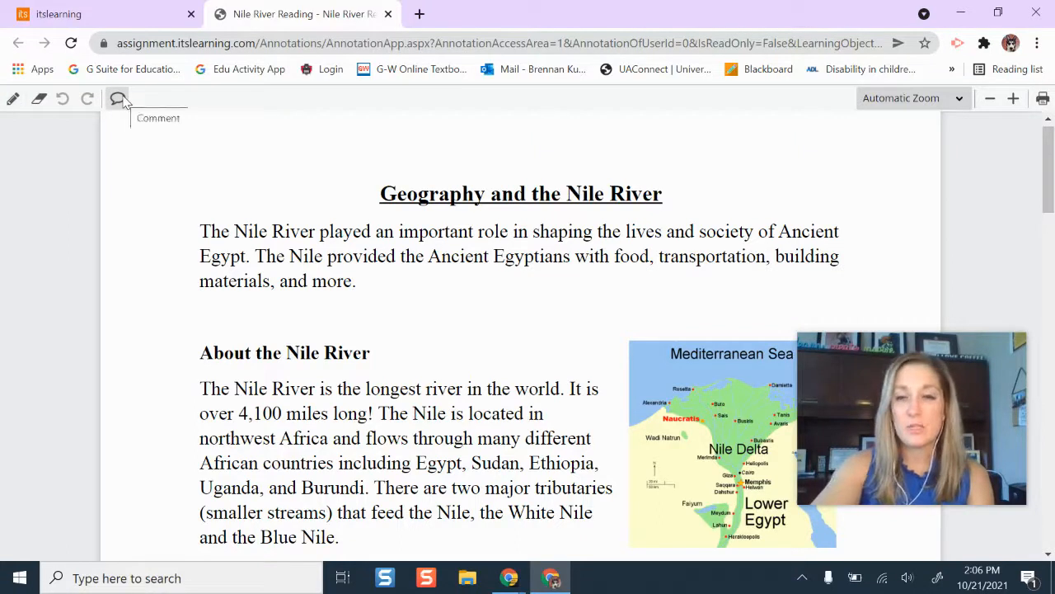
With the second-thickest green pen, underline "Ancient Egyptians", circle "The Nile River" and draw an arrow pointing to the circled words.
{"action": "left_click", "coordinate": [14, 99]}
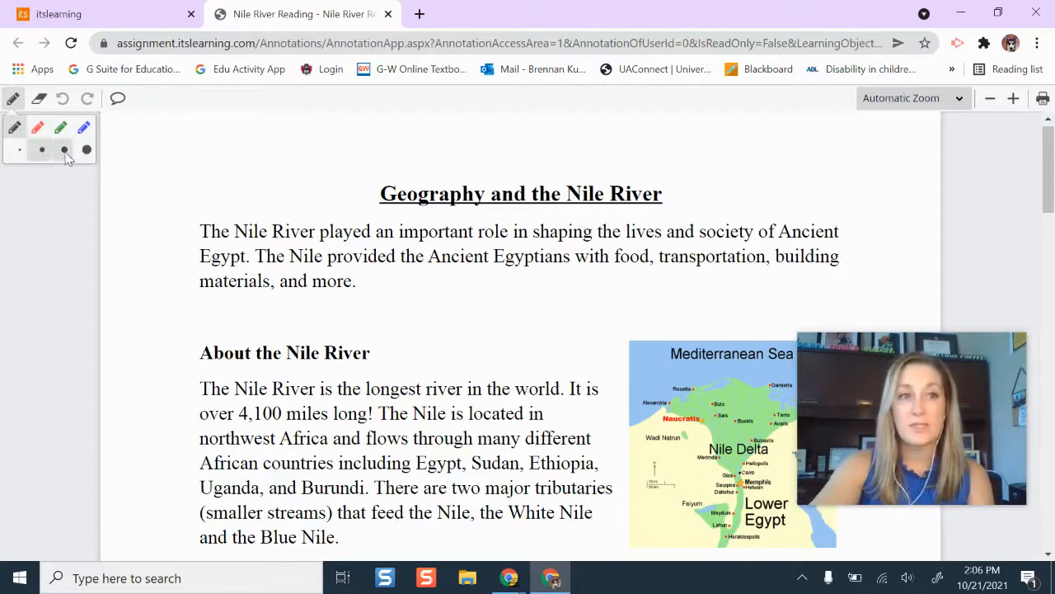
{"action": "left_click", "coordinate": [66, 152]}
{"action": "left_click", "coordinate": [60, 129]}
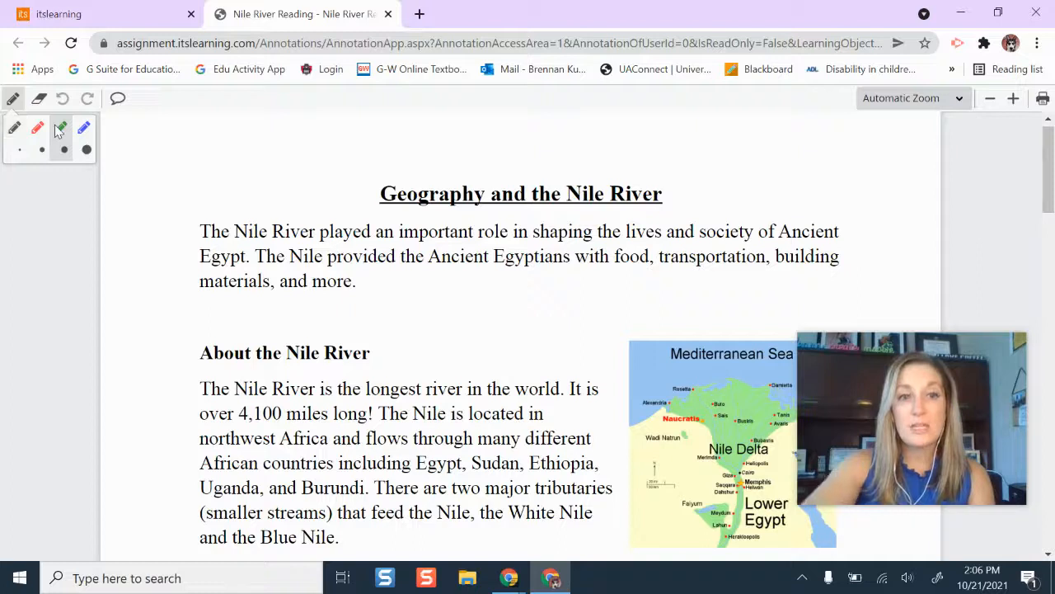
{"action": "left_click_drag", "start_coordinate": [430, 265], "coordinate": [569, 261]}
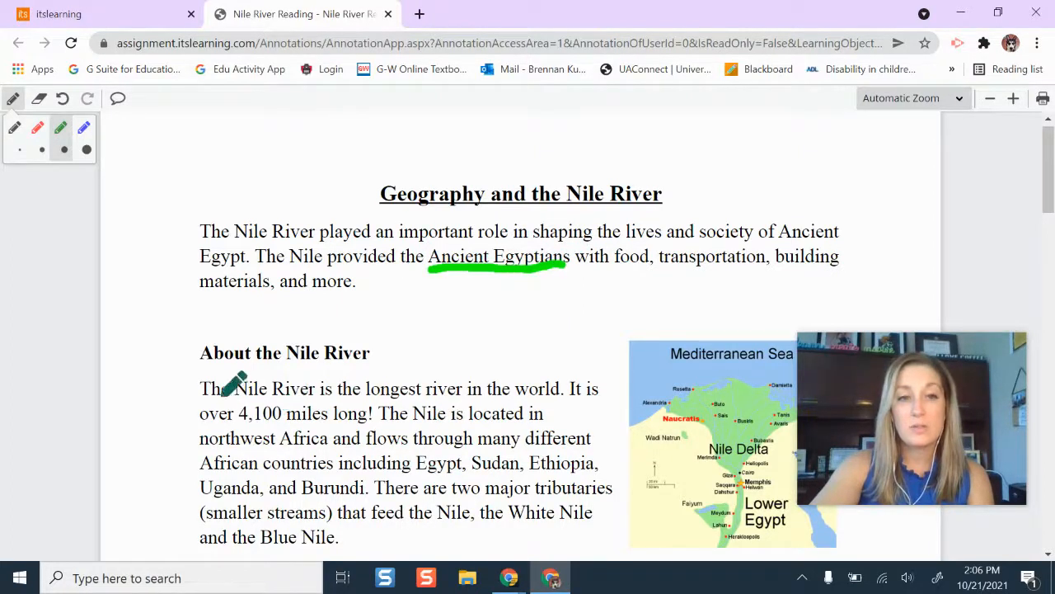
{"action": "mouse_move", "coordinate": [229, 372]}
{"action": "left_mouse_down"}
{"action": "mouse_move", "coordinate": [193, 386]}
{"action": "mouse_move", "coordinate": [319, 373]}
{"action": "mouse_move", "coordinate": [213, 363]}
{"action": "left_mouse_up"}
{"action": "mouse_move", "coordinate": [105, 309]}
{"action": "left_mouse_down"}
{"action": "mouse_move", "coordinate": [173, 368]}
{"action": "mouse_move", "coordinate": [129, 360]}
{"action": "mouse_move", "coordinate": [179, 371]}
{"action": "mouse_move", "coordinate": [169, 317]}
{"action": "left_mouse_up"}
With a thinner blue pen, underline "more" in the first paragraph and "Flax- Flax" in the Fertile Land list.
{"action": "left_click", "coordinate": [83, 128]}
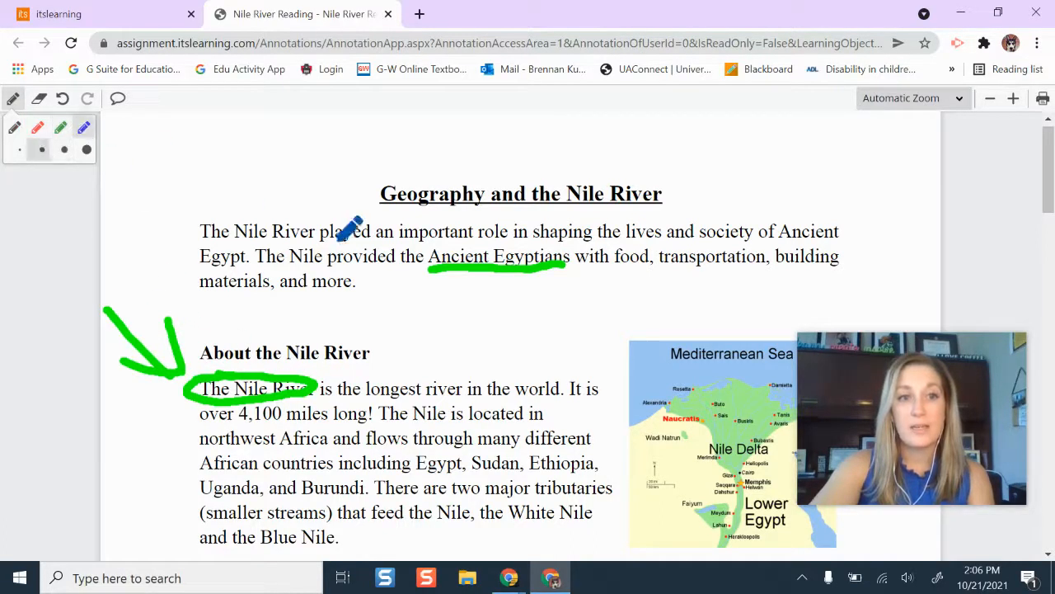
{"action": "left_click_drag", "start_coordinate": [307, 288], "coordinate": [373, 287]}
{"action": "scroll", "coordinate": [643, 272], "scroll_direction": "down", "scroll_amount": 7}
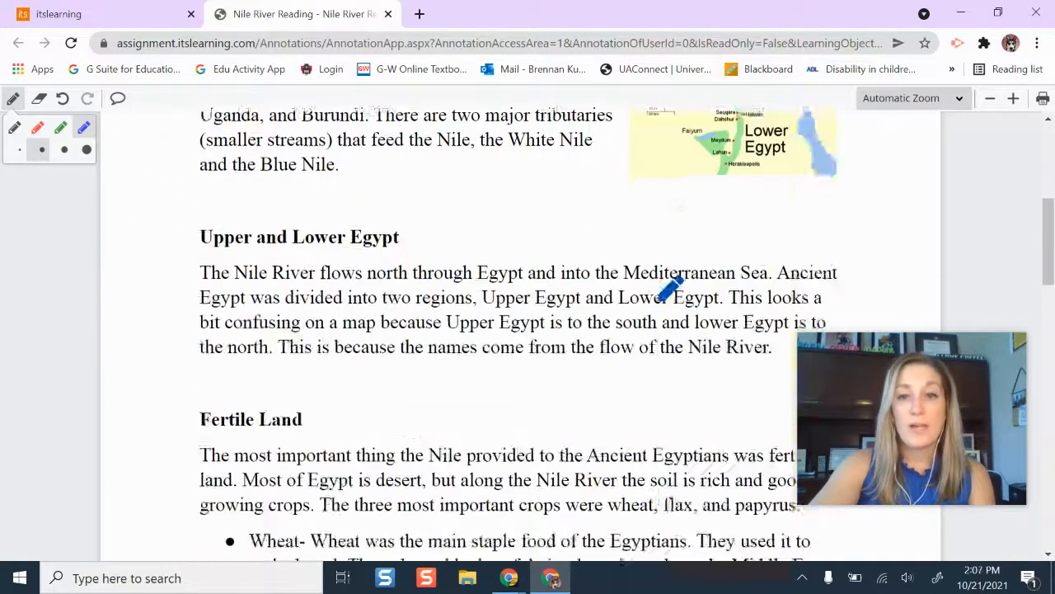
{"action": "left_click_drag", "start_coordinate": [248, 417], "coordinate": [333, 421]}
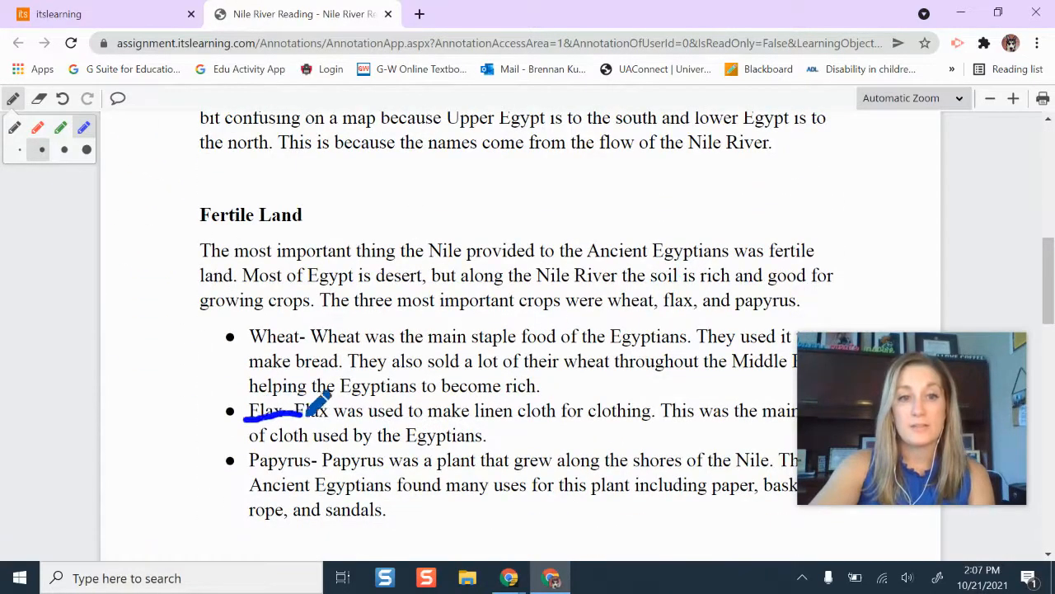
{"action": "left_click", "coordinate": [117, 98]}
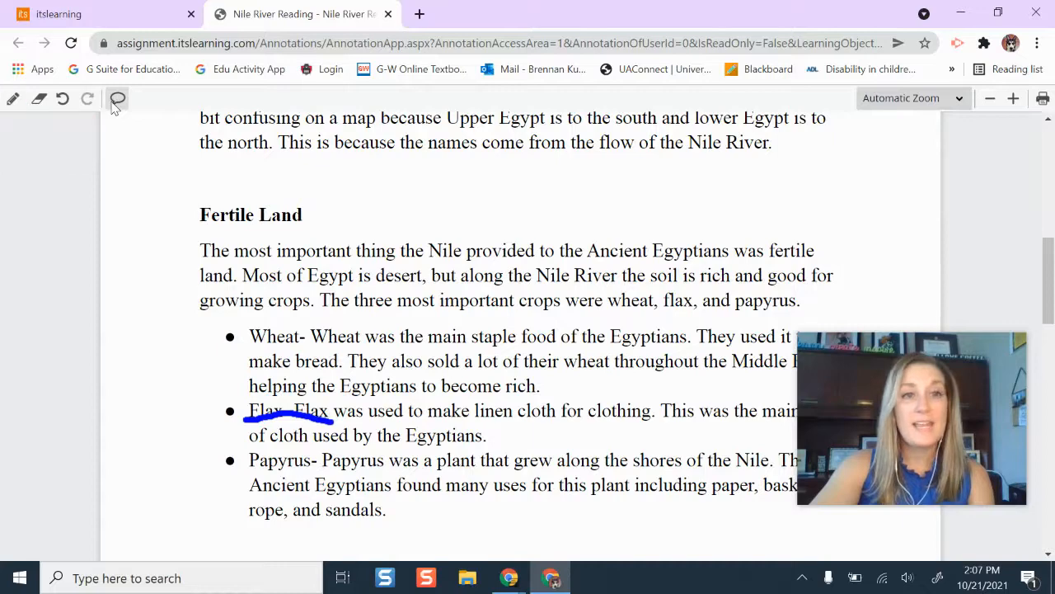
Erase the green circle around "The Nile River" in the About the Nile River section.
{"action": "scroll", "coordinate": [266, 181], "scroll_direction": "up", "scroll_amount": 5}
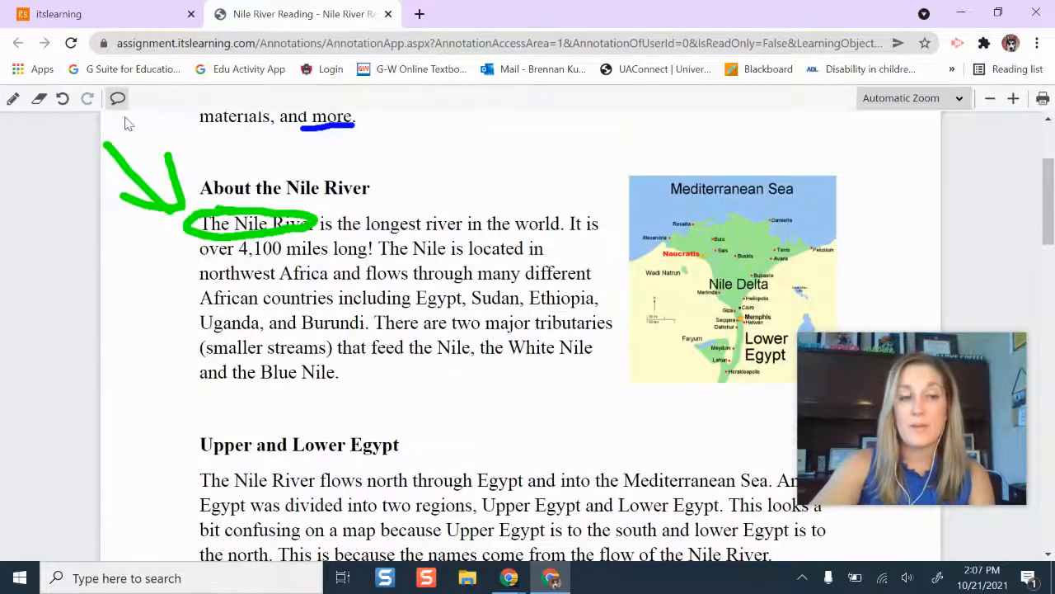
{"action": "left_click", "coordinate": [39, 98]}
{"action": "mouse_move", "coordinate": [304, 215]}
{"action": "left_mouse_down"}
{"action": "mouse_move", "coordinate": [318, 200]}
{"action": "mouse_move", "coordinate": [300, 229]}
{"action": "mouse_move", "coordinate": [228, 234]}
{"action": "mouse_move", "coordinate": [233, 221]}
{"action": "left_mouse_up"}
{"action": "mouse_move", "coordinate": [252, 202]}
{"action": "left_mouse_down"}
{"action": "mouse_move", "coordinate": [271, 207]}
{"action": "mouse_move", "coordinate": [228, 228]}
{"action": "mouse_move", "coordinate": [204, 219]}
{"action": "mouse_move", "coordinate": [242, 238]}
{"action": "left_mouse_up"}
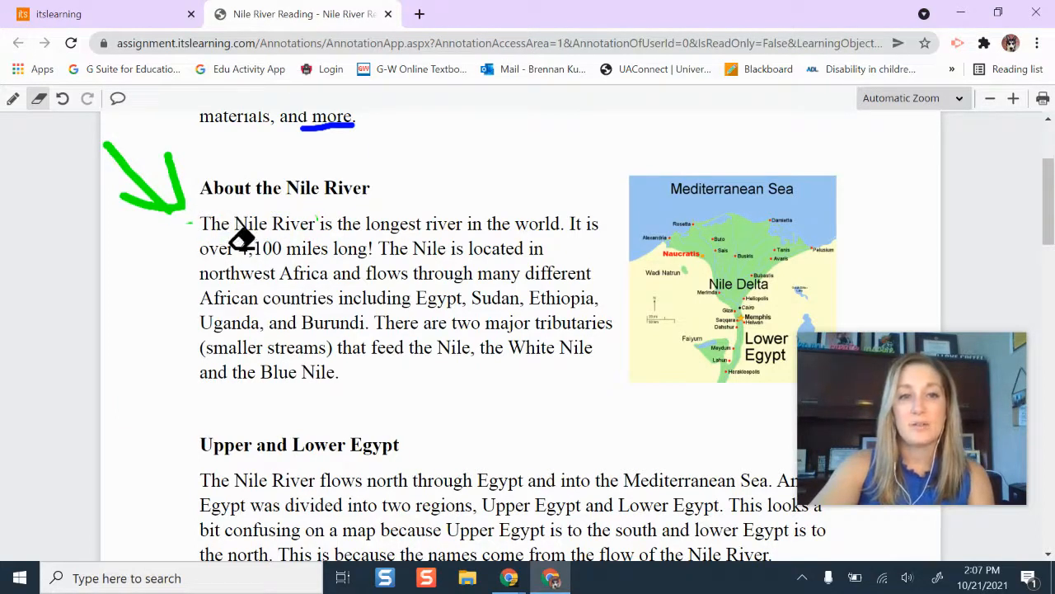
Add the comment "Where is ancient Egypt?" to the word "Ancient" in the first line of the opening paragraph.
{"action": "left_click", "coordinate": [117, 99]}
{"action": "scroll", "coordinate": [550, 224], "scroll_direction": "up", "scroll_amount": 2}
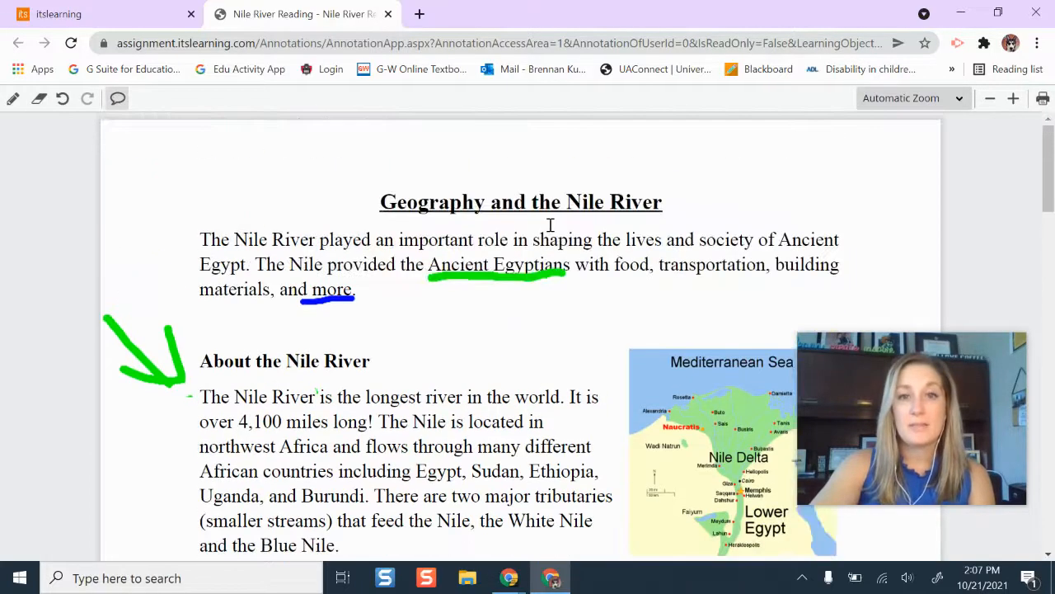
{"action": "double_click", "coordinate": [838, 240]}
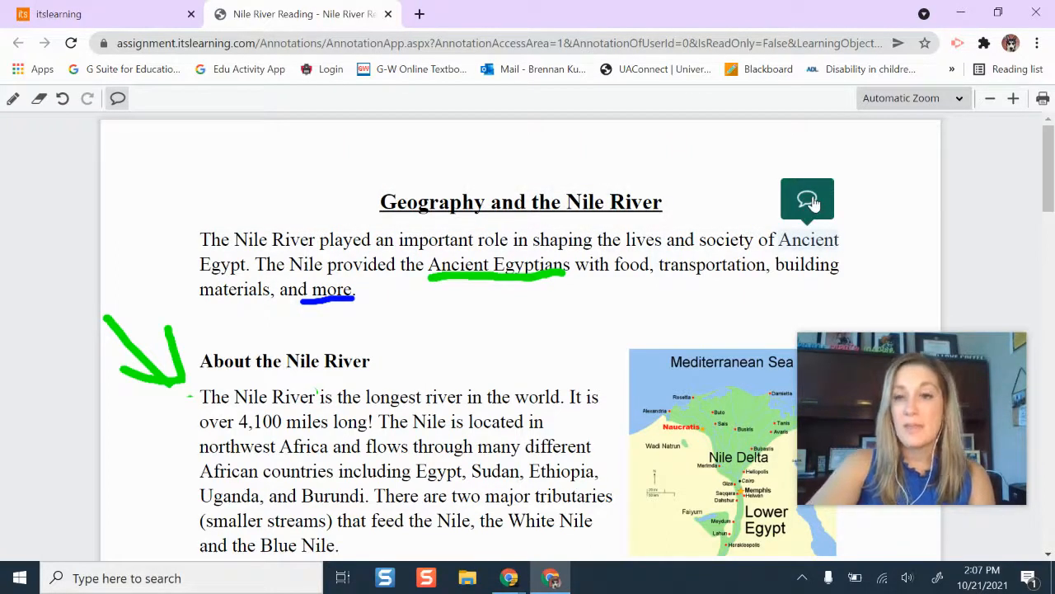
{"action": "left_click", "coordinate": [809, 200]}
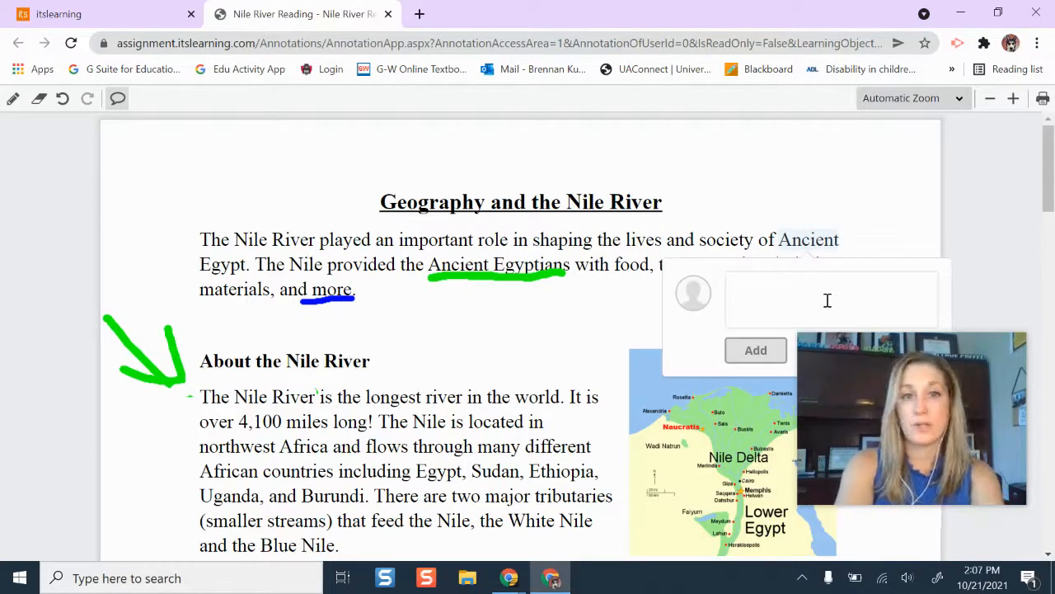
{"action": "type", "text": "Where is "}
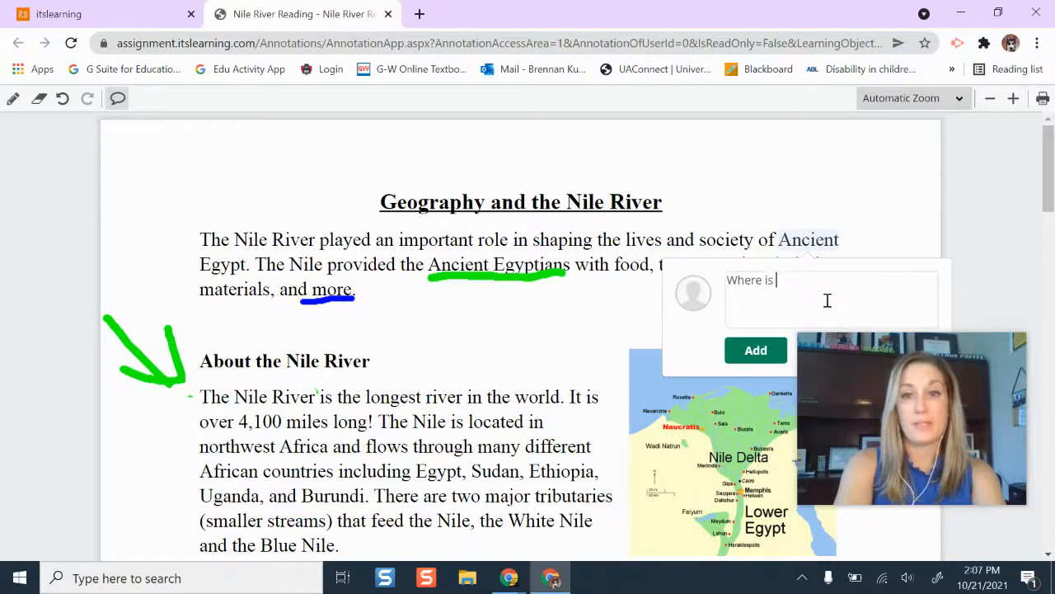
{"action": "type", "text": "ancient Egypt"}
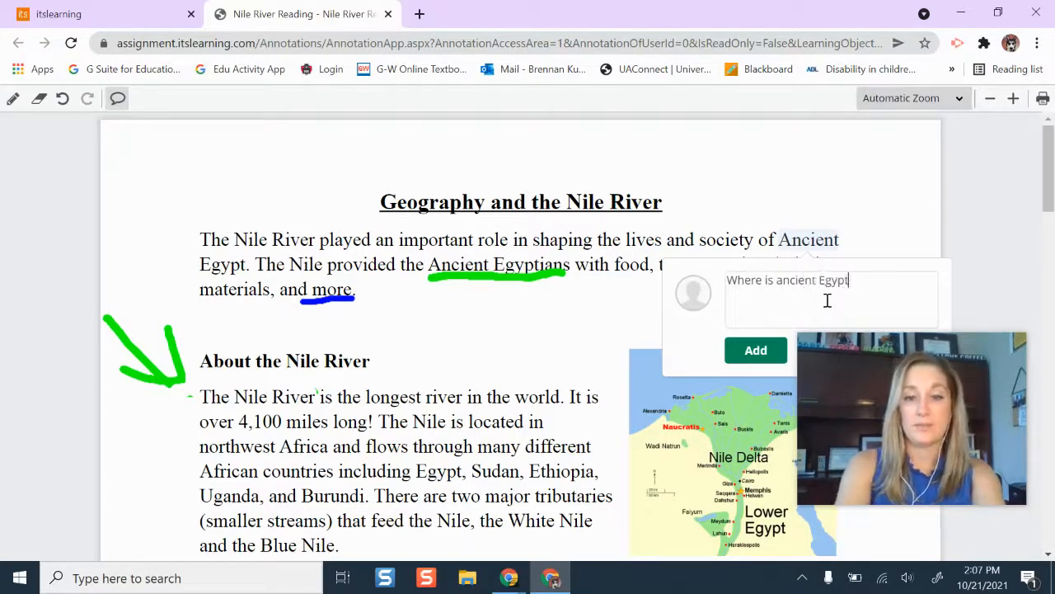
{"action": "type", "text": "?"}
{"action": "left_click", "coordinate": [754, 344]}
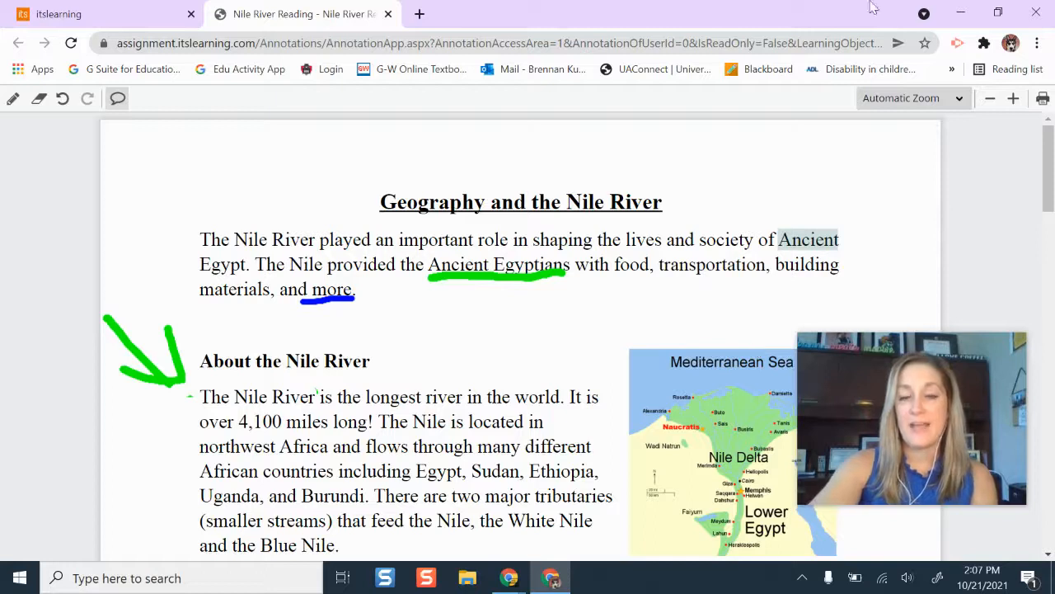
{"action": "scroll", "coordinate": [829, 132], "scroll_direction": "down", "scroll_amount": 1}
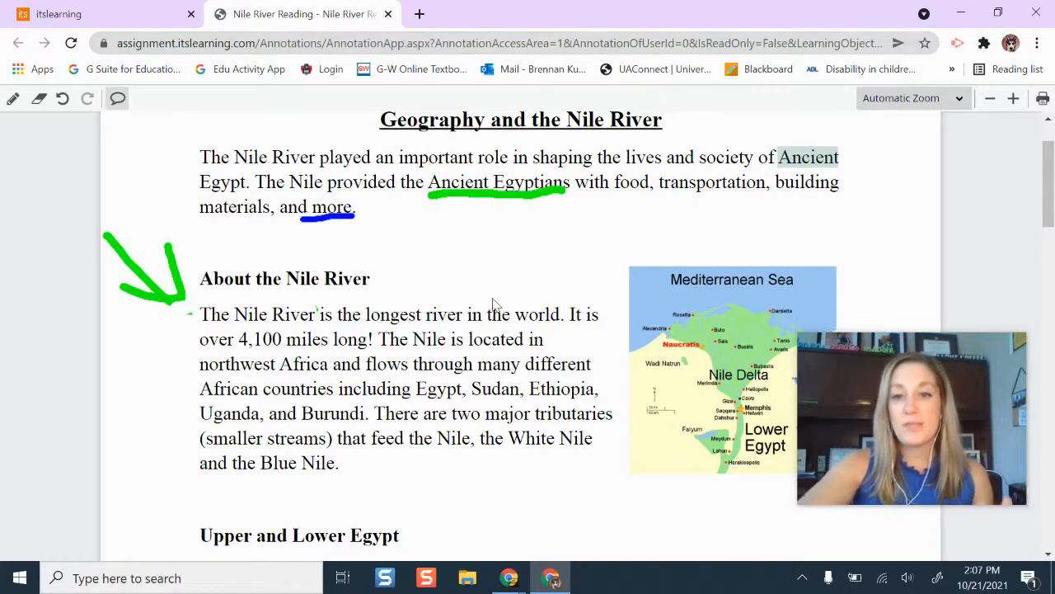
Close the annotated PDF and submit the student's answer to the Nile River Reading assignment.
{"action": "scroll", "coordinate": [493, 304], "scroll_direction": "down", "scroll_amount": 5}
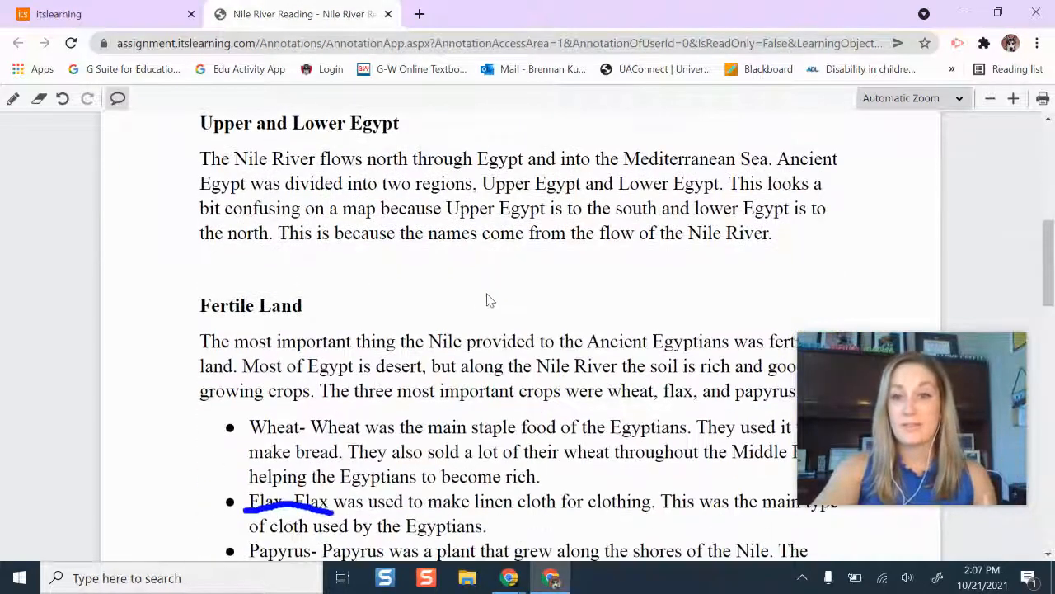
{"action": "left_click", "coordinate": [387, 14]}
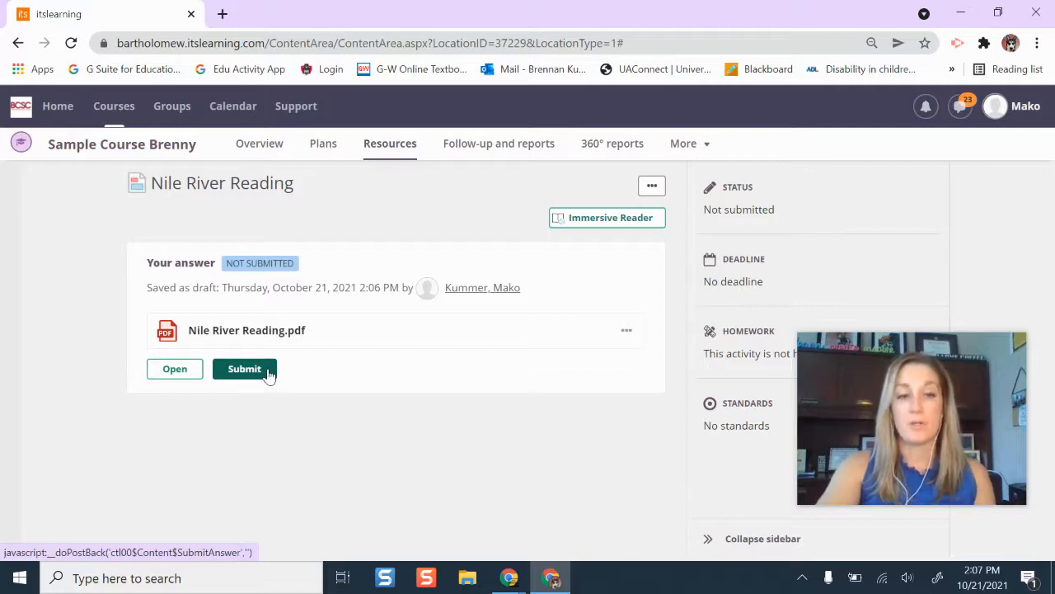
{"action": "left_click", "coordinate": [244, 369]}
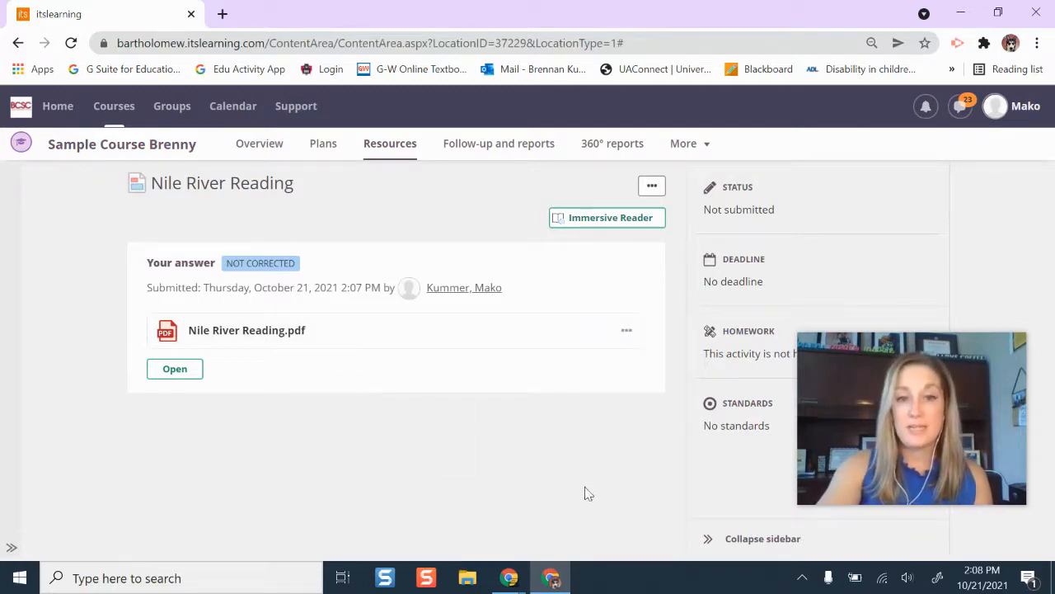
Switch to the teacher's itslearning browser window and reload the course page.
{"action": "left_click", "coordinate": [509, 577]}
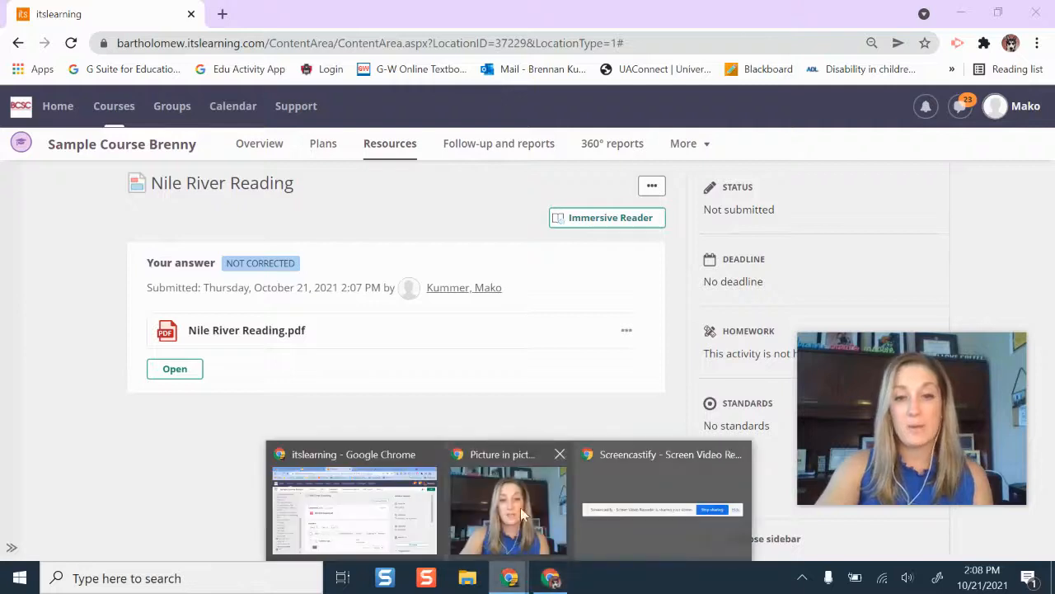
{"action": "left_click", "coordinate": [336, 505]}
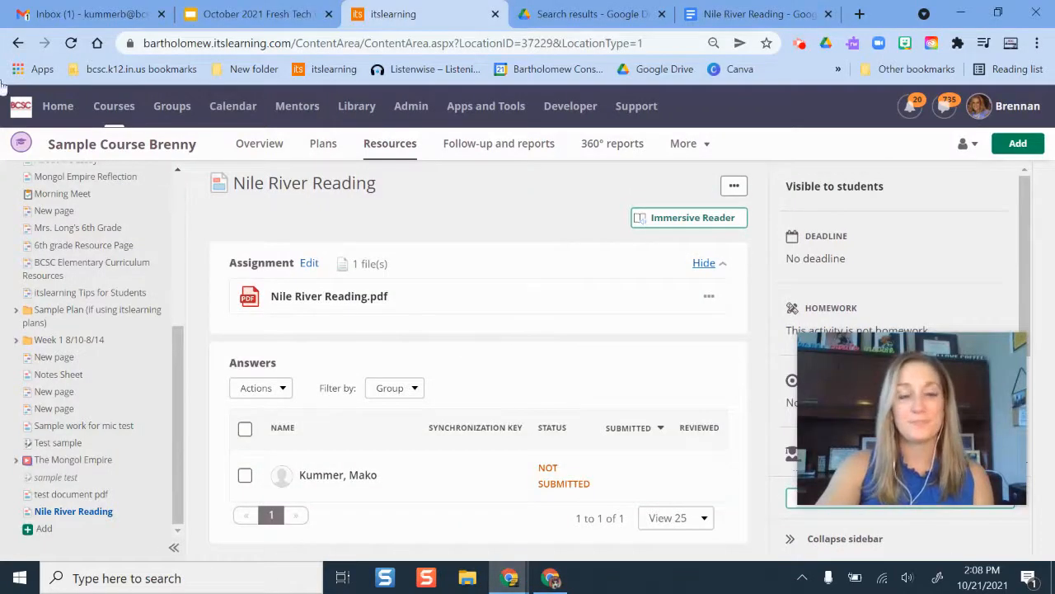
{"action": "left_click", "coordinate": [71, 43]}
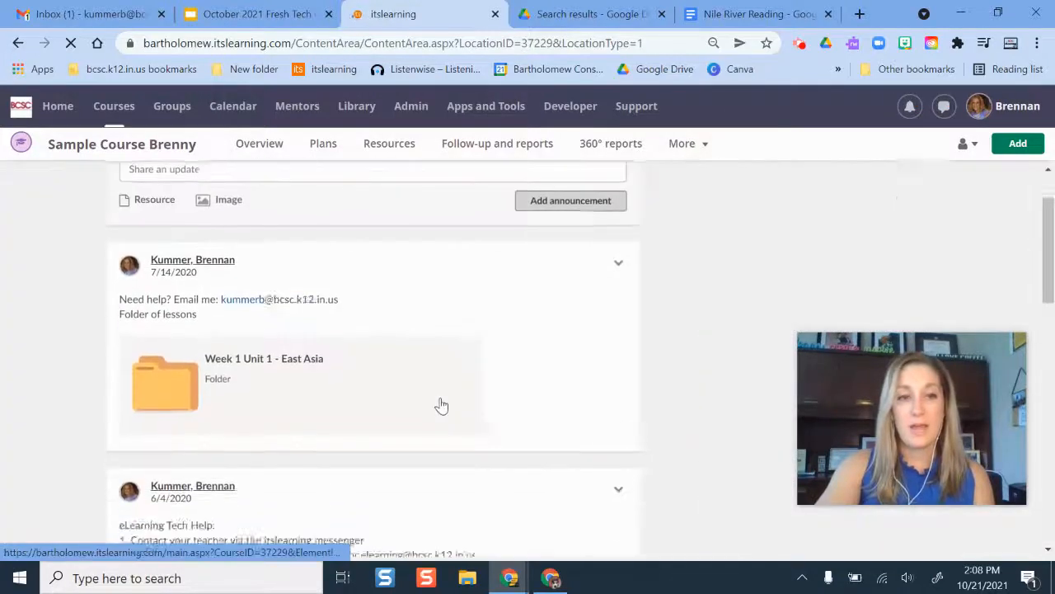
Open the Nile River Reading assignment from the resources of Sample Course Brenny.
{"action": "left_click", "coordinate": [372, 148]}
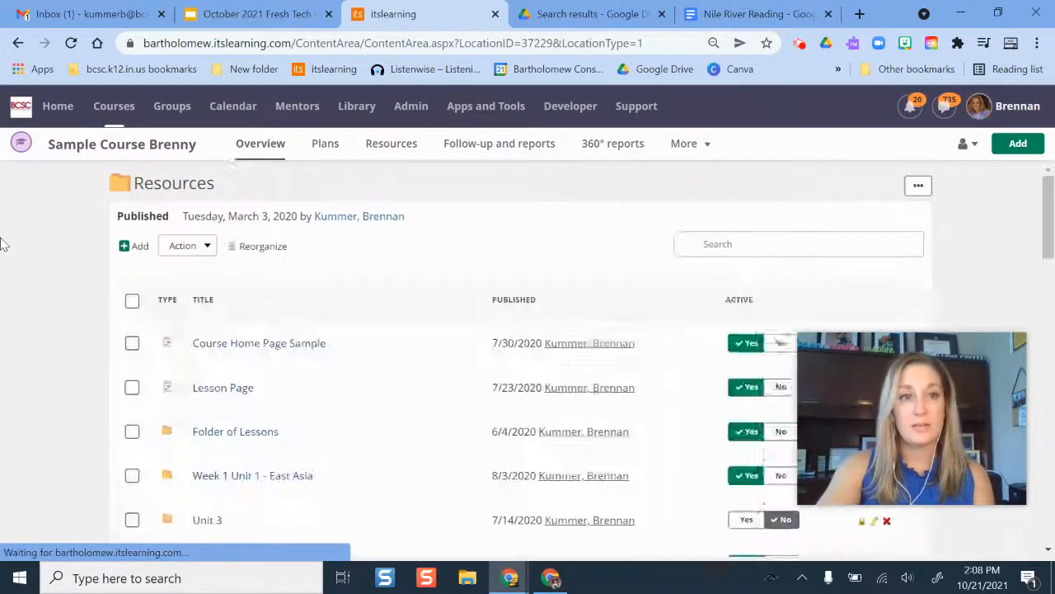
{"action": "scroll", "coordinate": [222, 445], "scroll_direction": "down", "scroll_amount": 5}
{"action": "scroll", "coordinate": [124, 511], "scroll_direction": "down", "scroll_amount": 2}
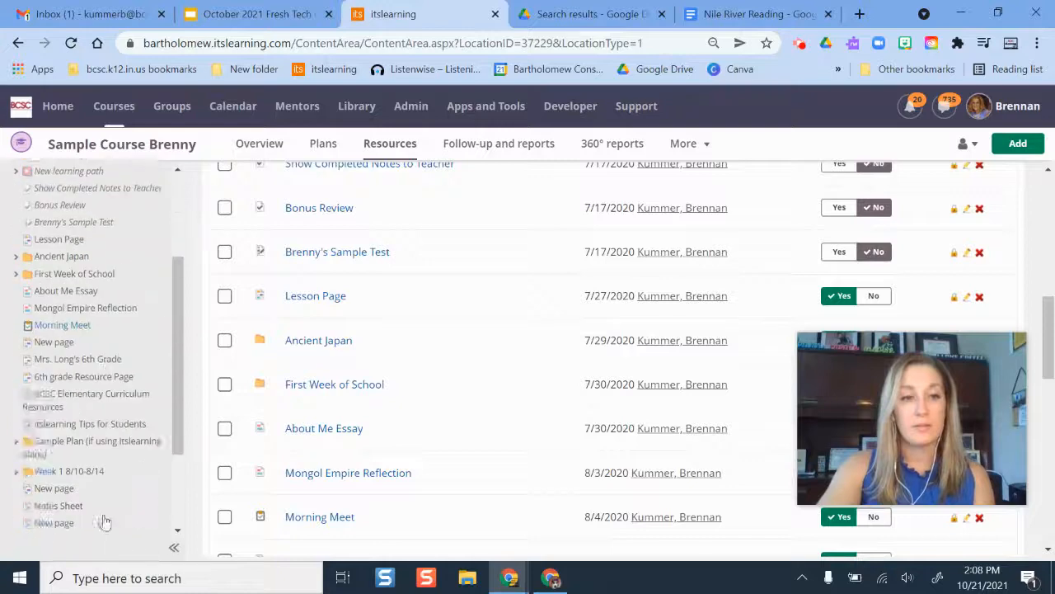
{"action": "scroll", "coordinate": [105, 521], "scroll_direction": "down", "scroll_amount": 3}
{"action": "left_click", "coordinate": [72, 511]}
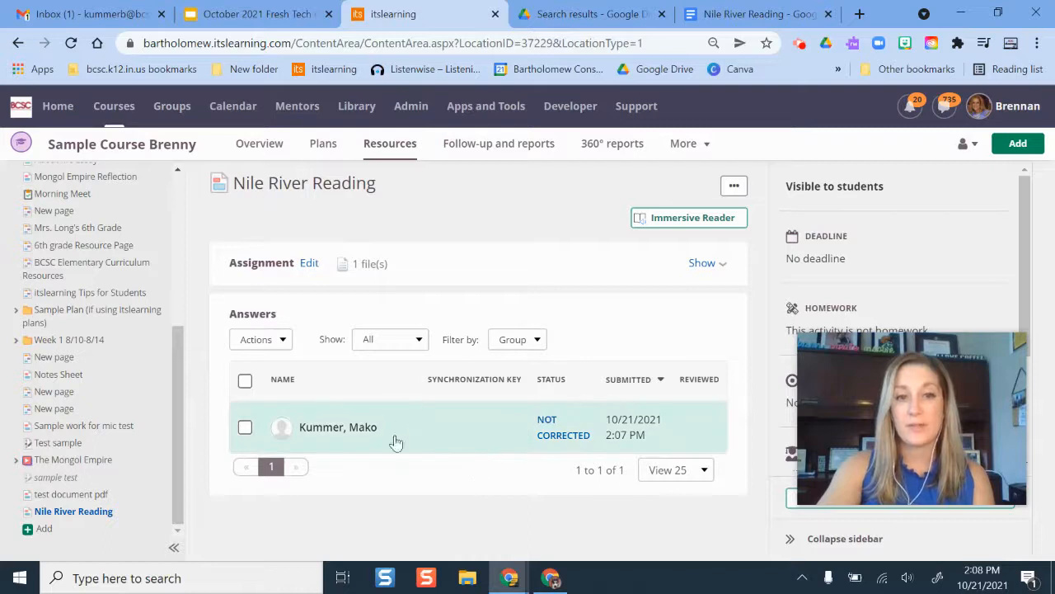
Open the student's submitted answer and review the comment on "Ancient" and the annotations throughout the PDF.
{"action": "left_click", "coordinate": [443, 419]}
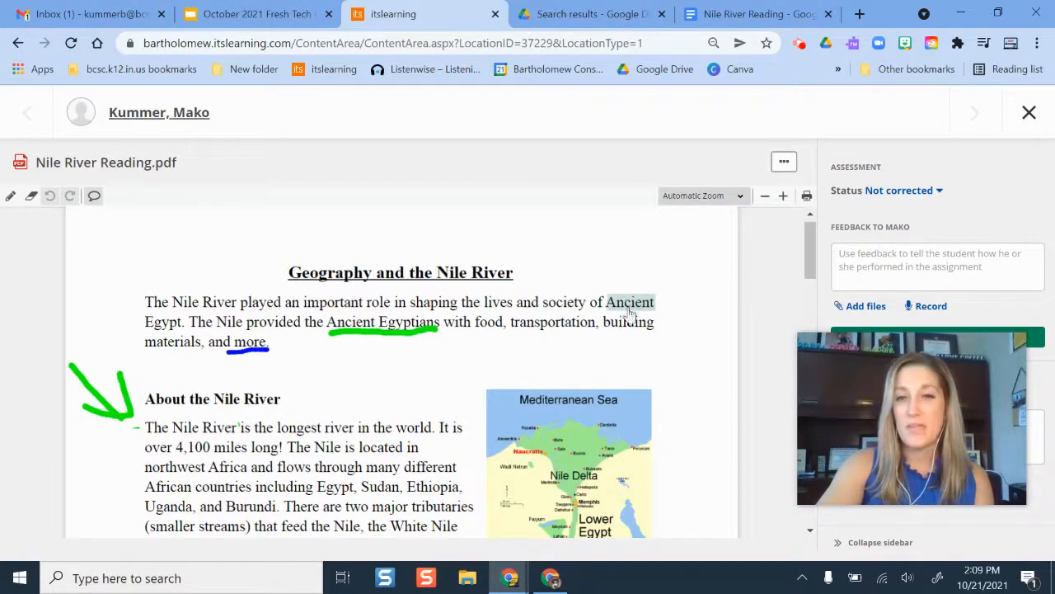
{"action": "left_click", "coordinate": [653, 312]}
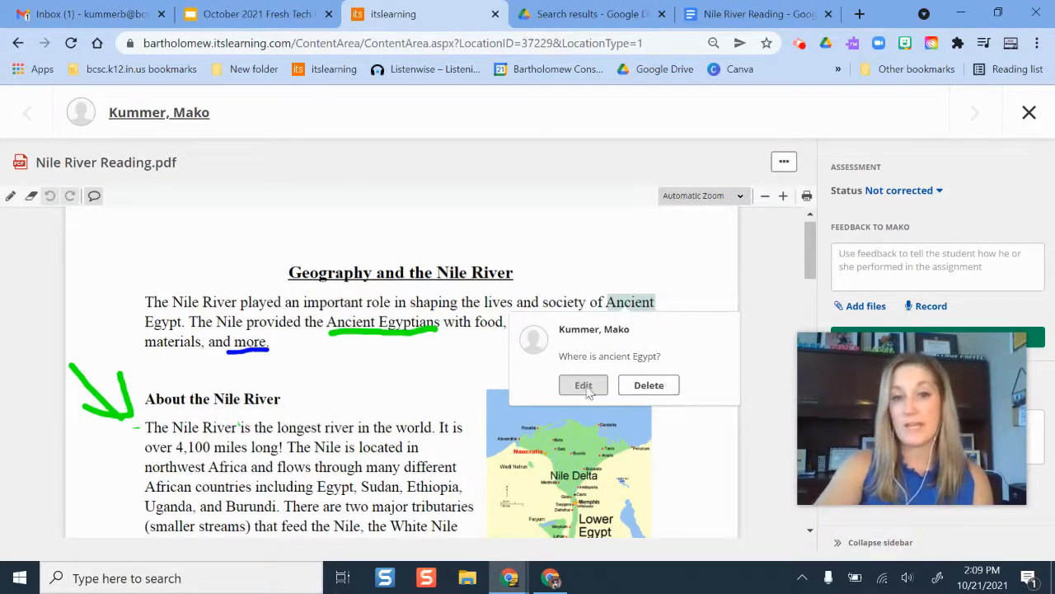
{"action": "left_click", "coordinate": [714, 276]}
{"action": "scroll", "coordinate": [592, 346], "scroll_direction": "down", "scroll_amount": 10}
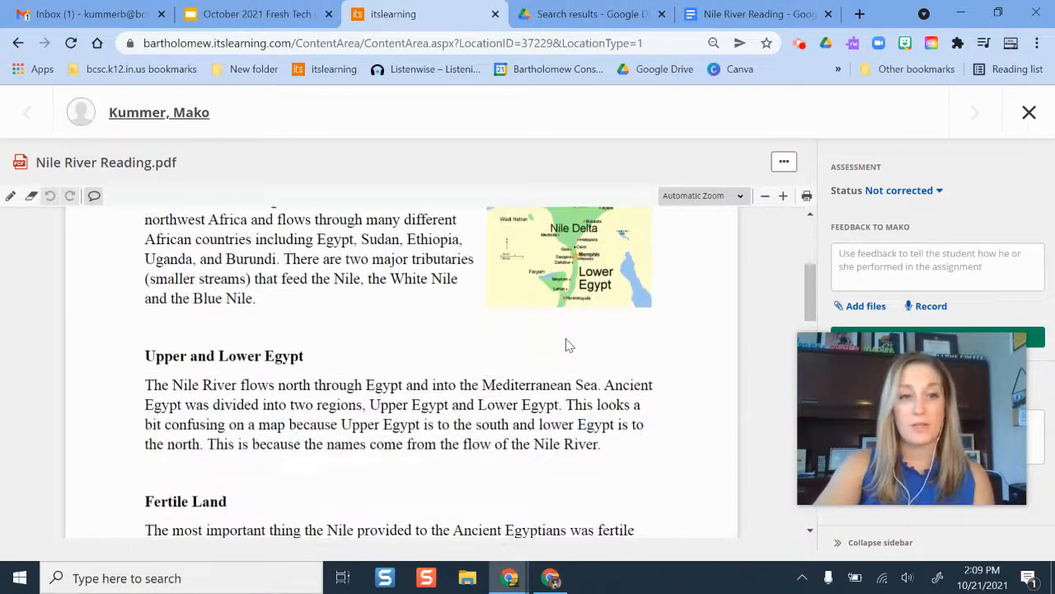
{"action": "scroll", "coordinate": [575, 336], "scroll_direction": "down", "scroll_amount": 10}
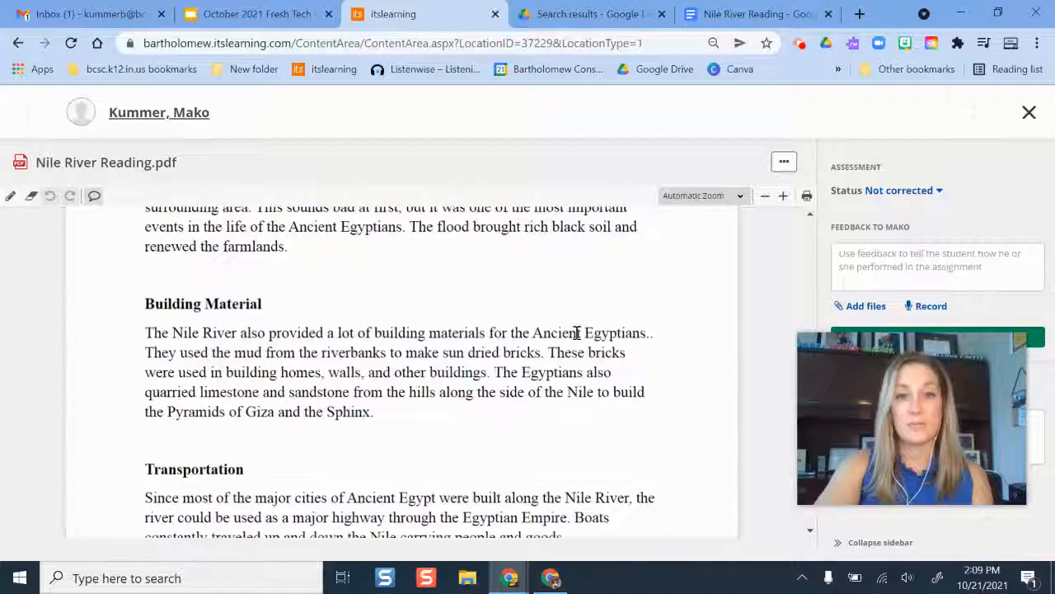
{"action": "scroll", "coordinate": [579, 332], "scroll_direction": "up", "scroll_amount": 8}
{"action": "scroll", "coordinate": [579, 332], "scroll_direction": "up", "scroll_amount": 10}
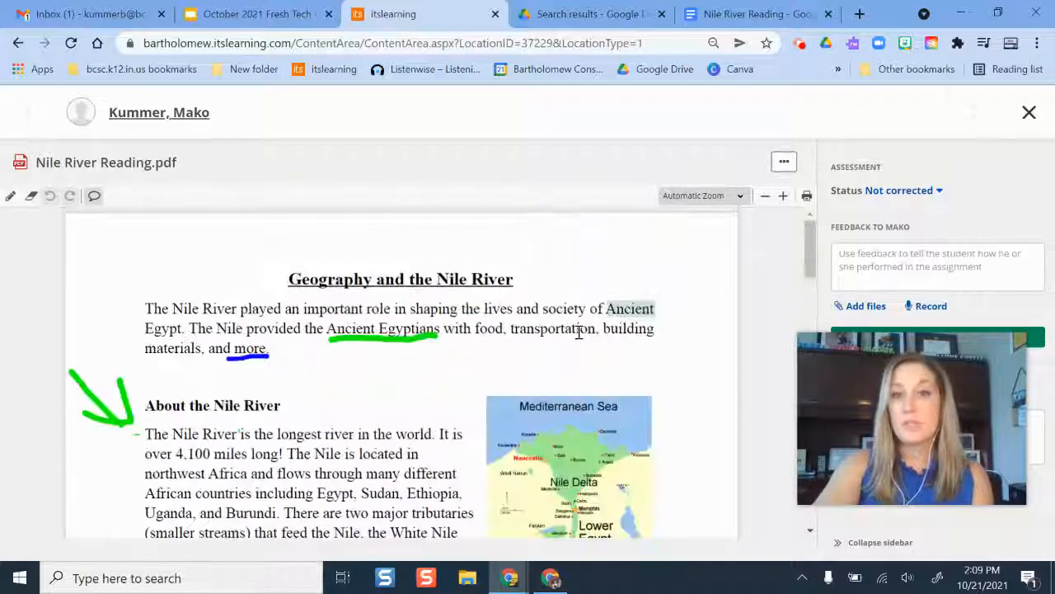